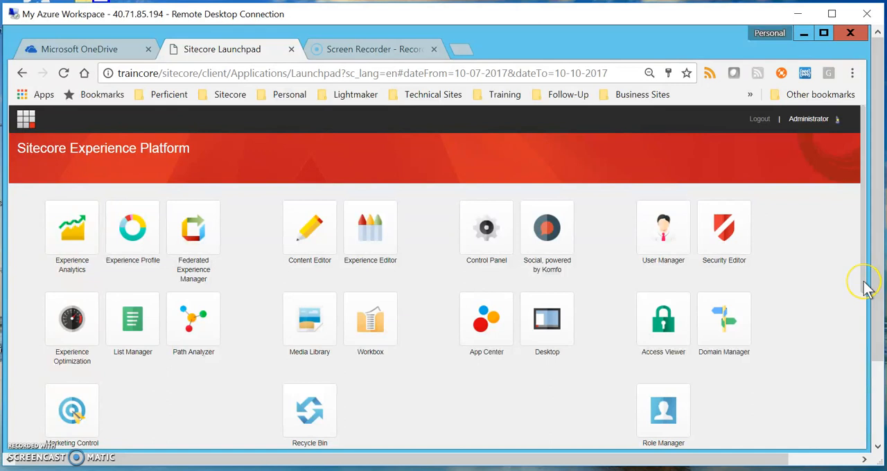
Open the Marketing Control Panel from the Launchpad and expand its Profiles node in the content tree.
{"action": "scroll", "coordinate": [865, 290], "scroll_direction": "down", "scroll_amount": 1}
{"action": "scroll", "coordinate": [865, 290], "scroll_direction": "down", "scroll_amount": 1}
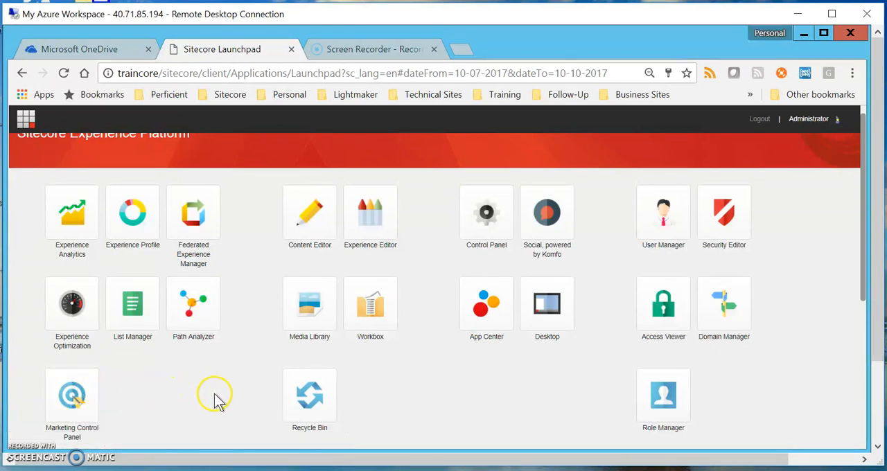
{"action": "left_click", "coordinate": [75, 402]}
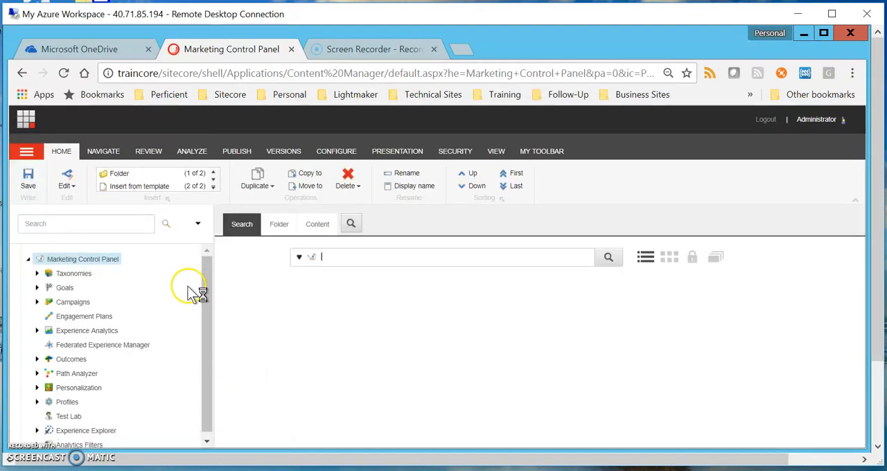
{"action": "scroll", "coordinate": [178, 289], "scroll_direction": "down", "scroll_amount": 1}
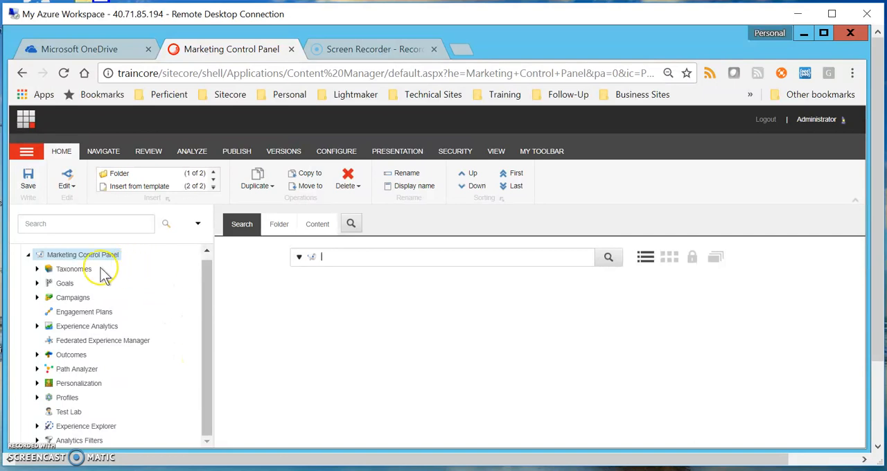
{"action": "left_click", "coordinate": [38, 399]}
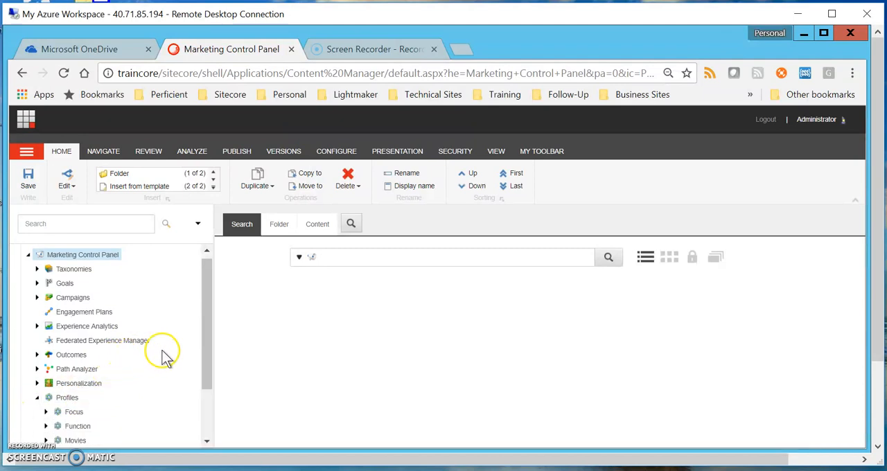
Check which item types can be inserted under Profiles, without inserting anything.
{"action": "scroll", "coordinate": [167, 357], "scroll_direction": "down", "scroll_amount": 1}
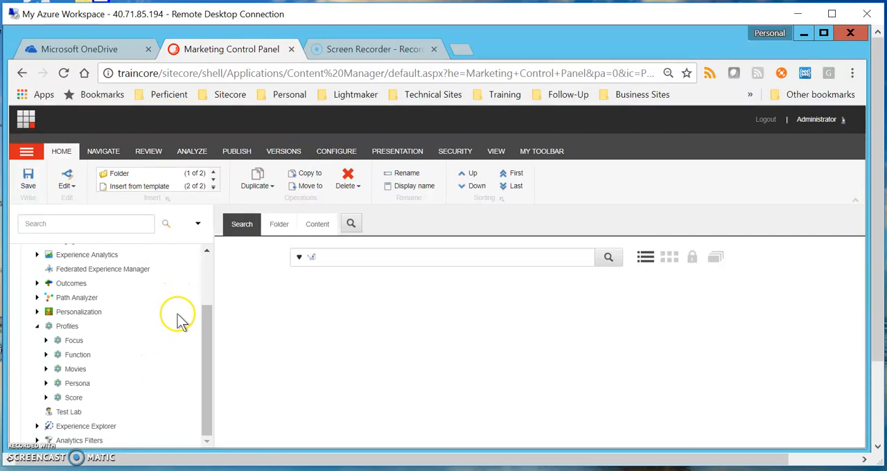
{"action": "right_click", "coordinate": [68, 327]}
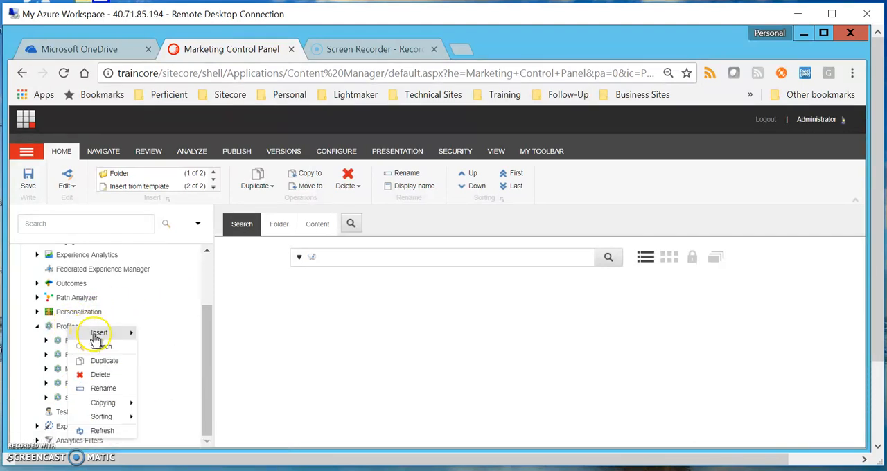
{"action": "mouse_move", "coordinate": [97, 338]}
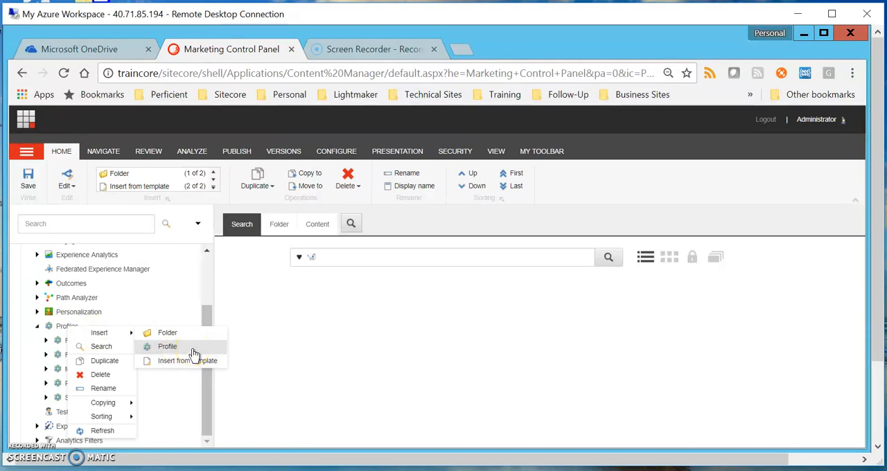
{"action": "left_click", "coordinate": [176, 293]}
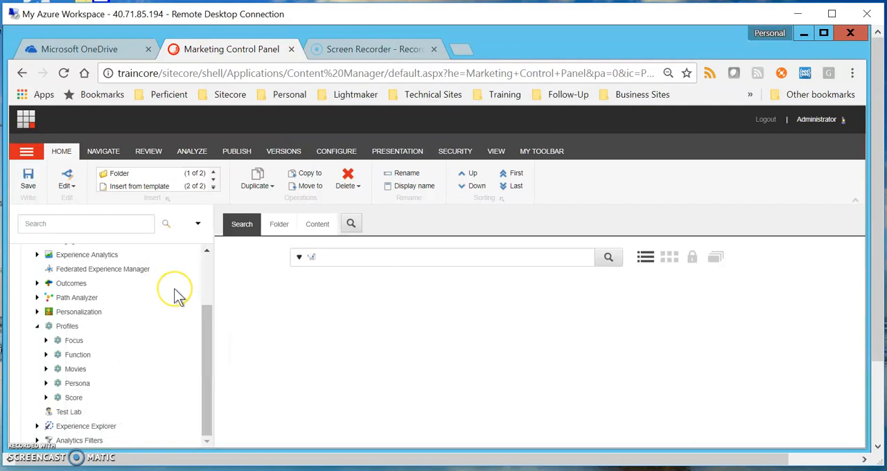
Open the Movies profile and review the available Type options, keeping Sum selected.
{"action": "left_click", "coordinate": [152, 353]}
{"action": "left_click", "coordinate": [76, 368]}
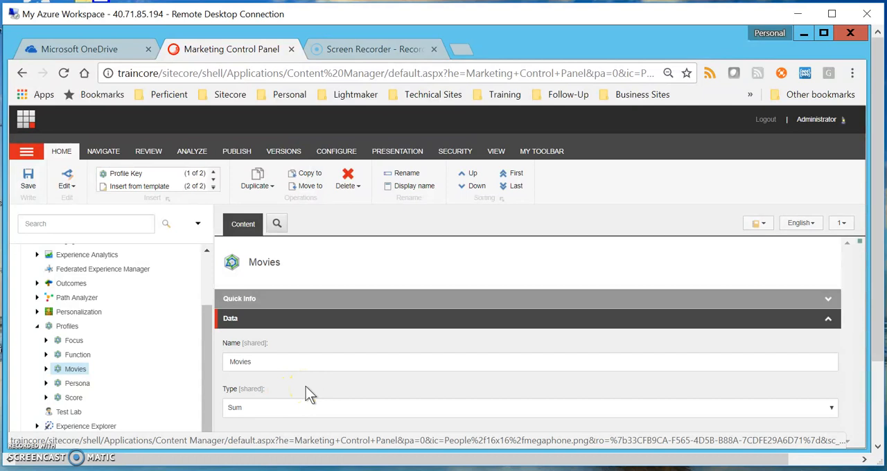
{"action": "left_click", "coordinate": [831, 410]}
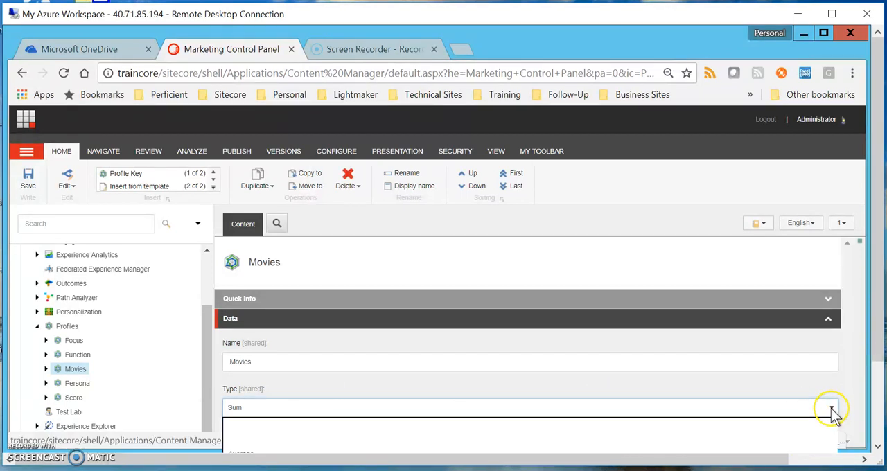
{"action": "left_click", "coordinate": [732, 407]}
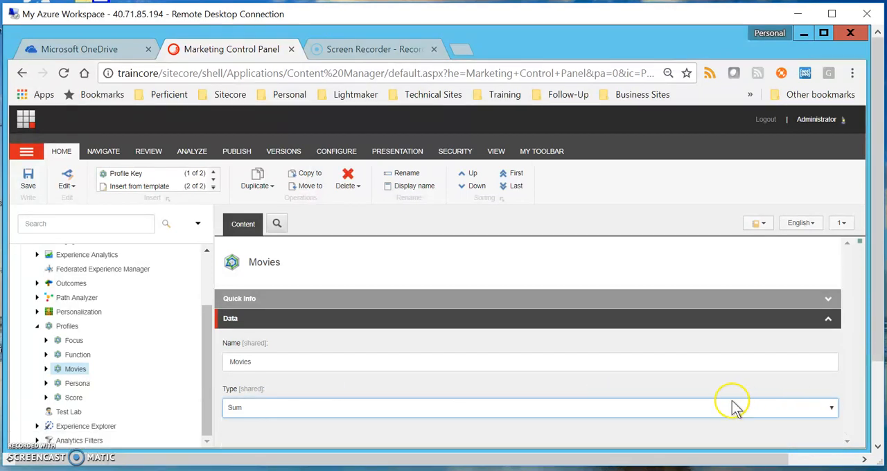
{"action": "left_click", "coordinate": [831, 409]}
{"action": "left_click_drag", "start_coordinate": [874, 350], "coordinate": [880, 407]}
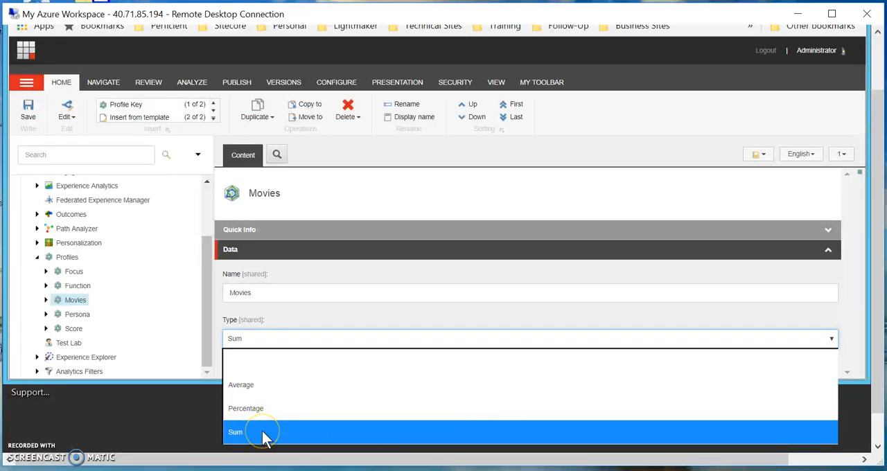
{"action": "left_click", "coordinate": [284, 430]}
{"action": "left_click", "coordinate": [281, 432]}
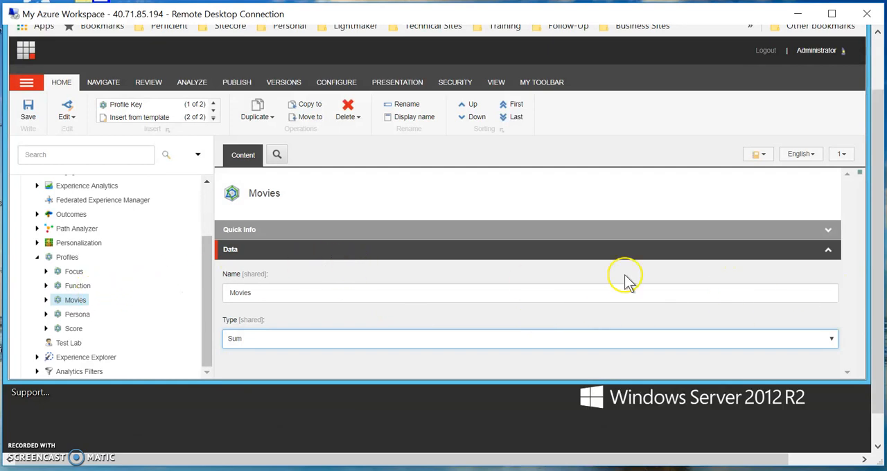
Expand the Movies profile and inspect the minimum, maximum and default value fields of its Action key.
{"action": "scroll", "coordinate": [871, 256], "scroll_direction": "up", "scroll_amount": 2}
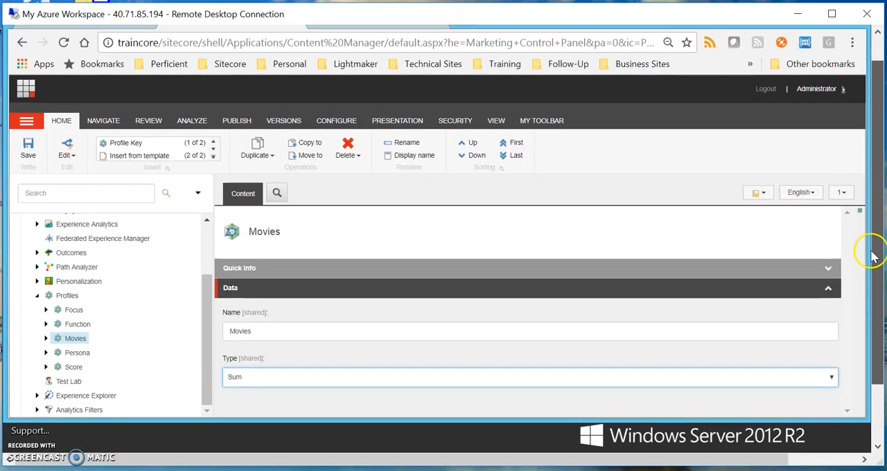
{"action": "scroll", "coordinate": [871, 246], "scroll_direction": "up", "scroll_amount": 1}
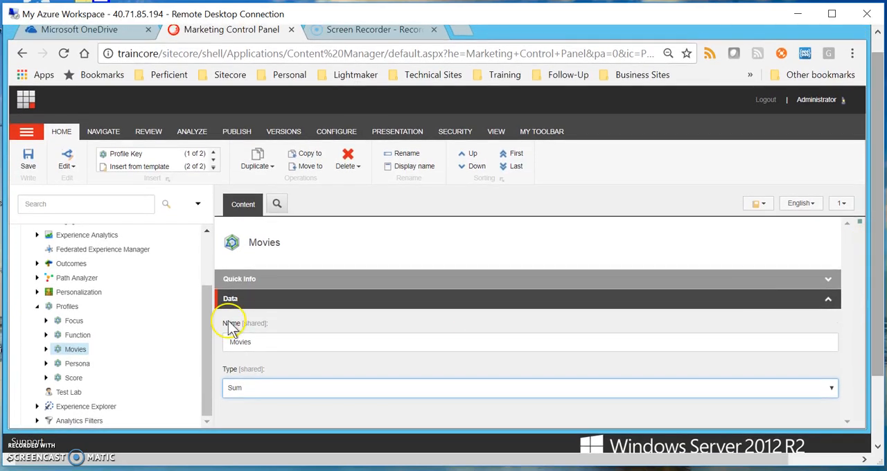
{"action": "left_click", "coordinate": [45, 353]}
{"action": "scroll", "coordinate": [134, 340], "scroll_direction": "down", "scroll_amount": 1}
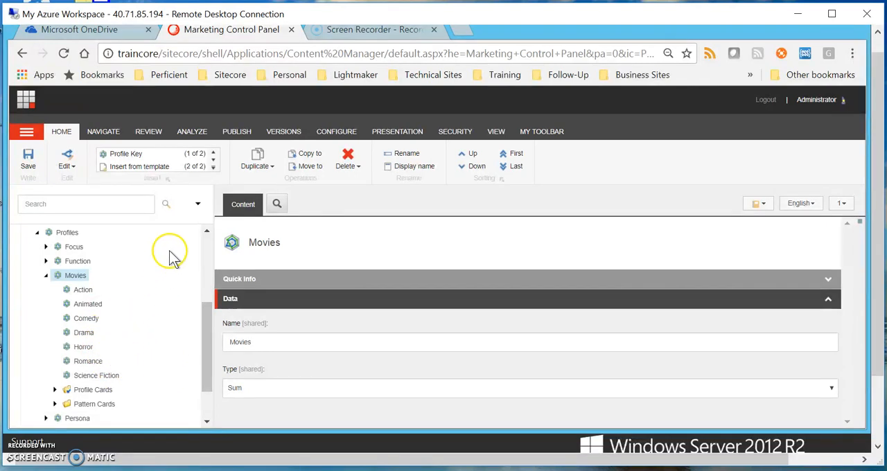
{"action": "left_click", "coordinate": [83, 291]}
{"action": "scroll", "coordinate": [621, 350], "scroll_direction": "down", "scroll_amount": 2}
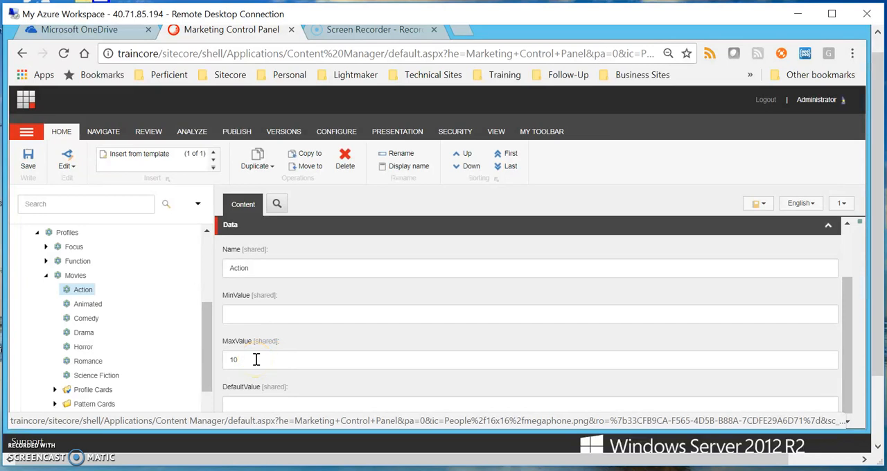
Review the value settings of the Animated, Comedy, Drama, Horror, Romance and Science Fiction profile keys.
{"action": "left_click", "coordinate": [99, 312]}
{"action": "left_click", "coordinate": [96, 320]}
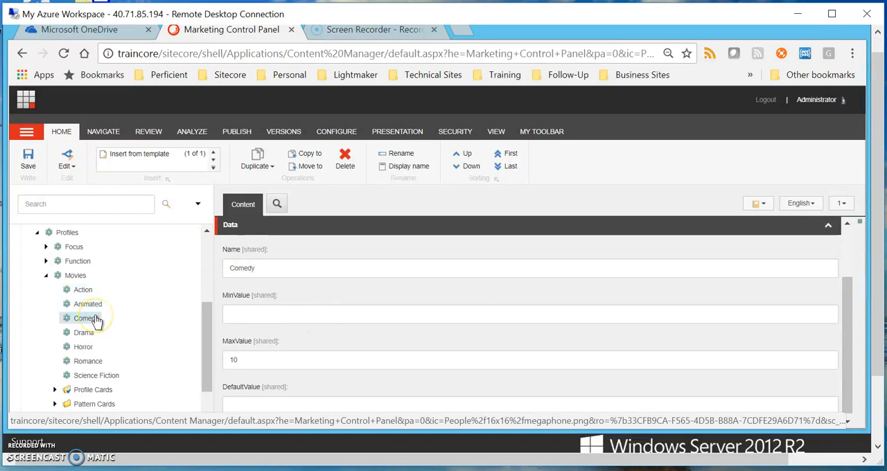
{"action": "left_click", "coordinate": [92, 335]}
{"action": "left_click", "coordinate": [85, 349]}
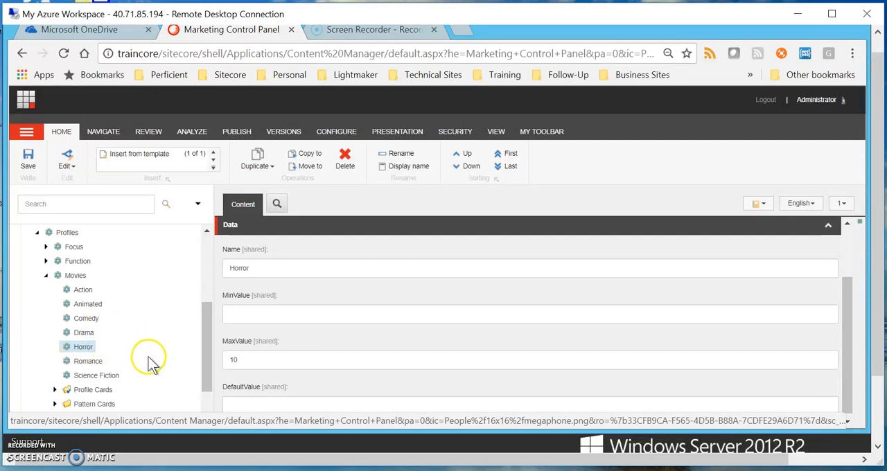
{"action": "left_click", "coordinate": [93, 361]}
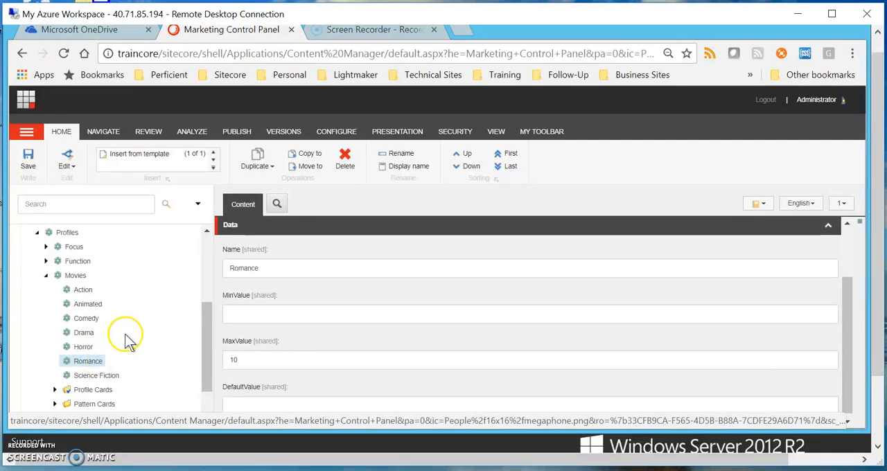
{"action": "left_click", "coordinate": [113, 375]}
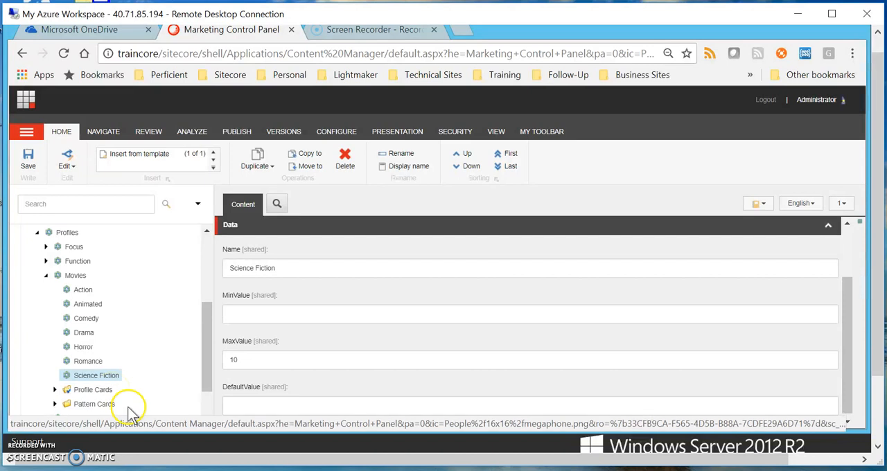
Return to the Launchpad and open the Content Editor.
{"action": "left_click", "coordinate": [25, 101]}
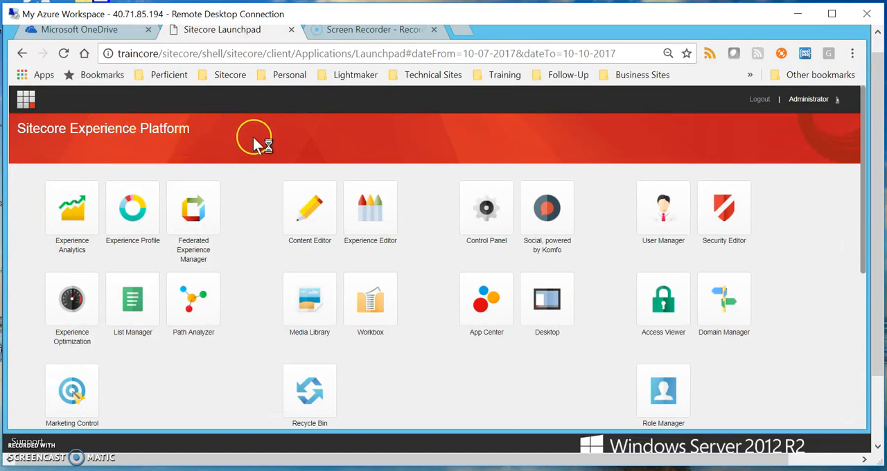
{"action": "left_click", "coordinate": [346, 354]}
{"action": "left_click", "coordinate": [315, 229]}
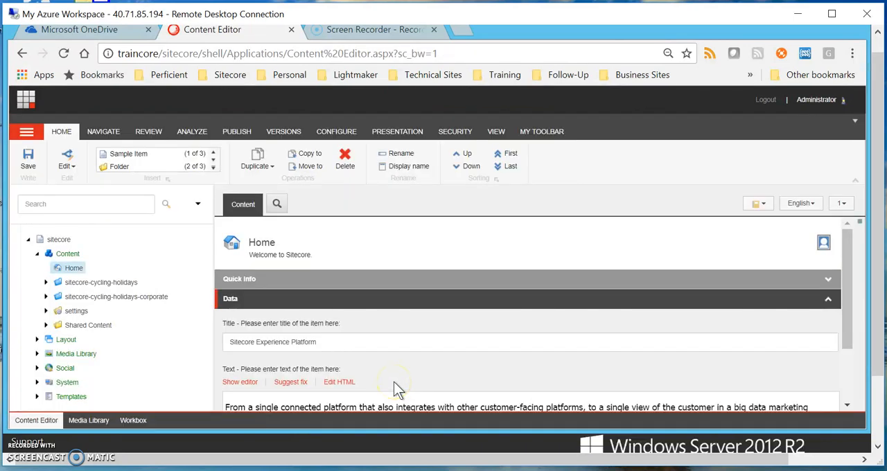
Open the battle-of-the-hills item in the holidays section under the sitecore-cycling-holidays Home item.
{"action": "left_click", "coordinate": [45, 285]}
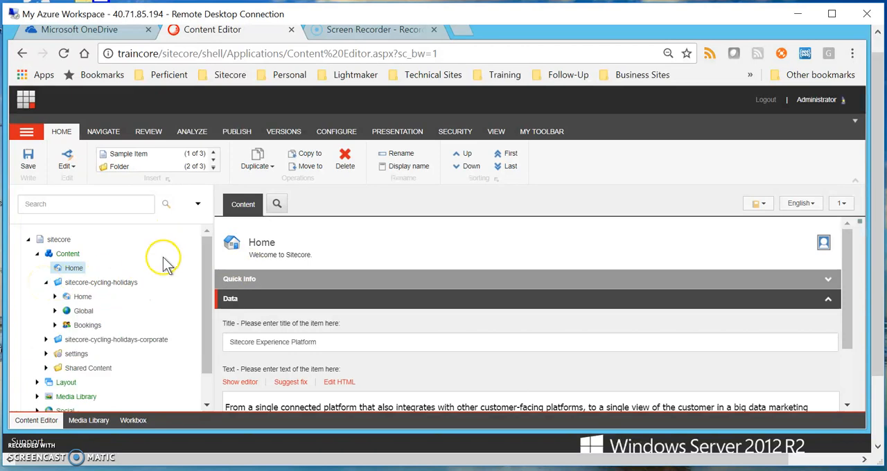
{"action": "left_click", "coordinate": [55, 296]}
{"action": "scroll", "coordinate": [163, 284], "scroll_direction": "down", "scroll_amount": 1}
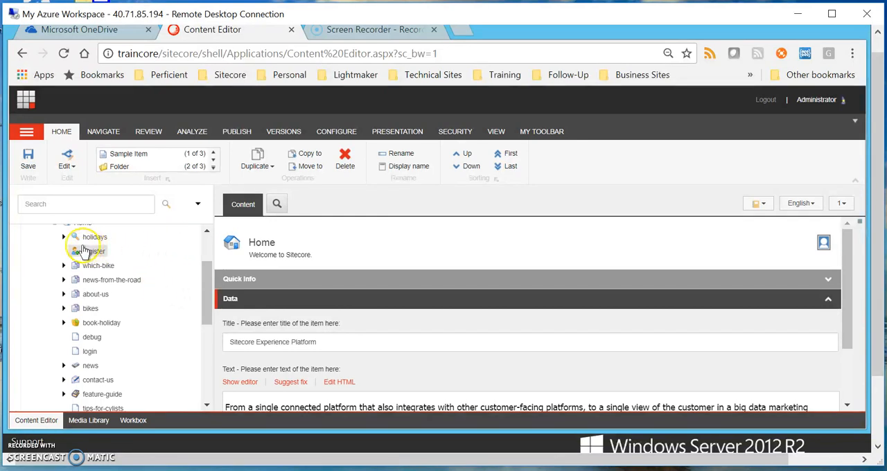
{"action": "left_click", "coordinate": [63, 237]}
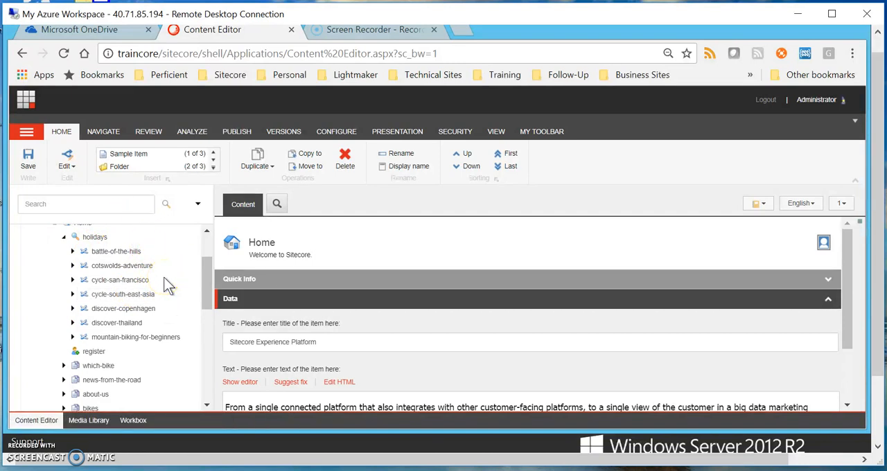
{"action": "left_click", "coordinate": [126, 253]}
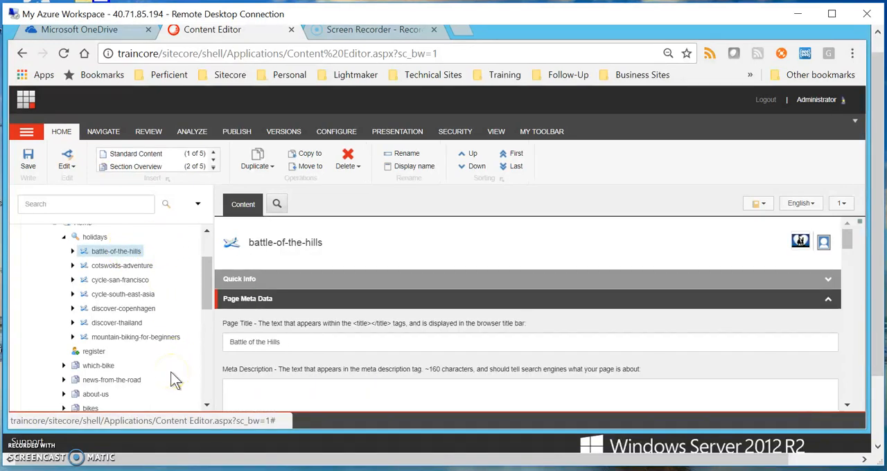
Open the profile cards associated with battle-of-the-hills and start editing its Movies profile card.
{"action": "left_click", "coordinate": [825, 247]}
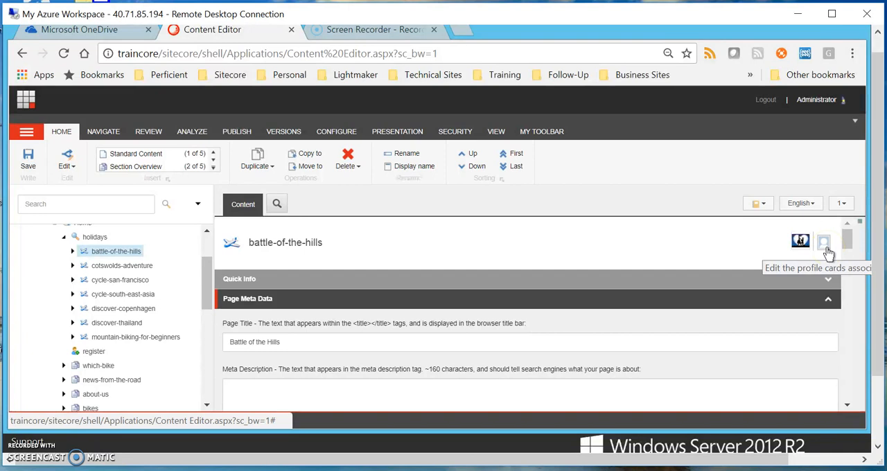
{"action": "left_click", "coordinate": [827, 248]}
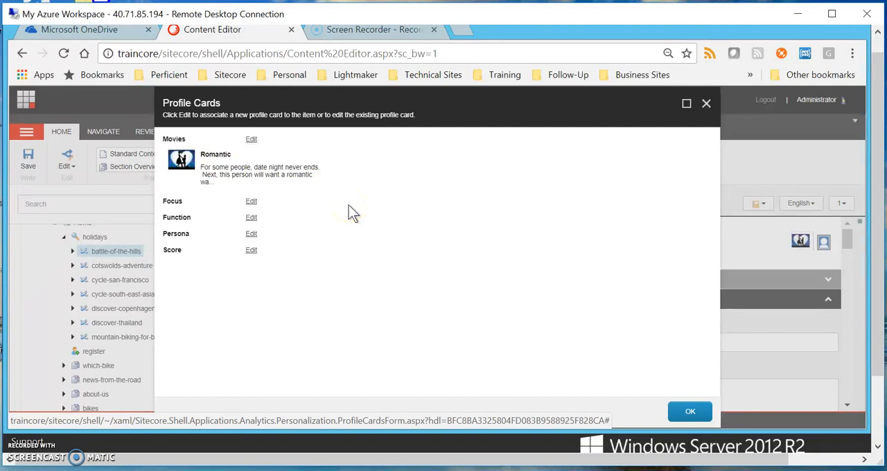
{"action": "left_click", "coordinate": [252, 140]}
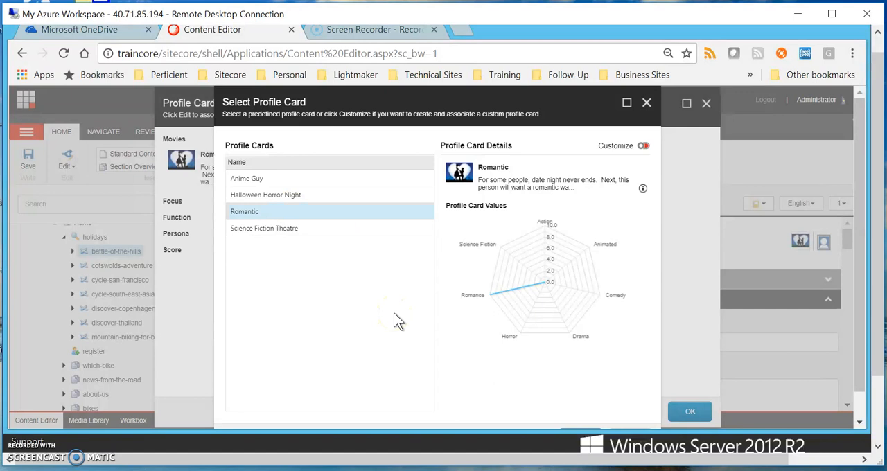
Turn on customization for the Romantic card to examine its profile key values, and turn customization off again.
{"action": "left_click", "coordinate": [645, 146]}
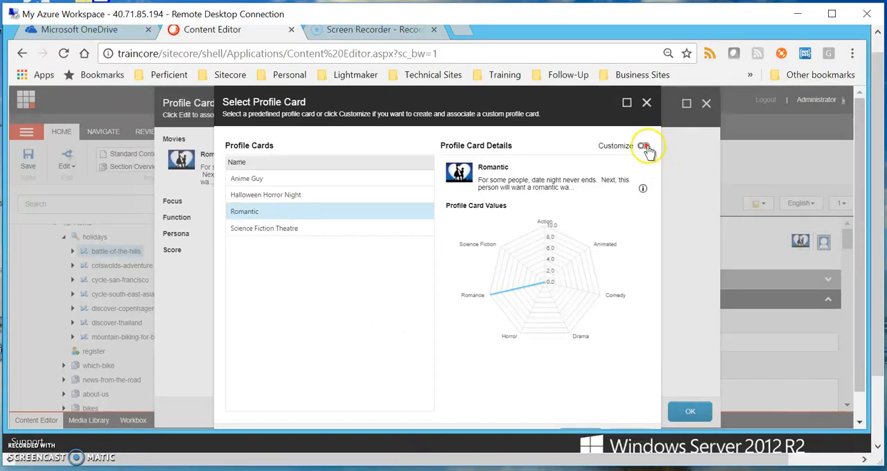
{"action": "left_click_drag", "start_coordinate": [633, 235], "coordinate": [633, 265]}
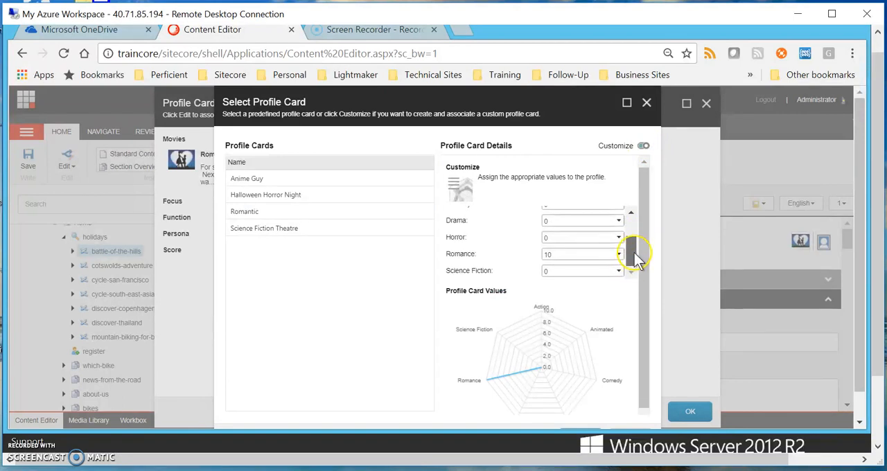
{"action": "left_click_drag", "start_coordinate": [638, 247], "coordinate": [639, 232]}
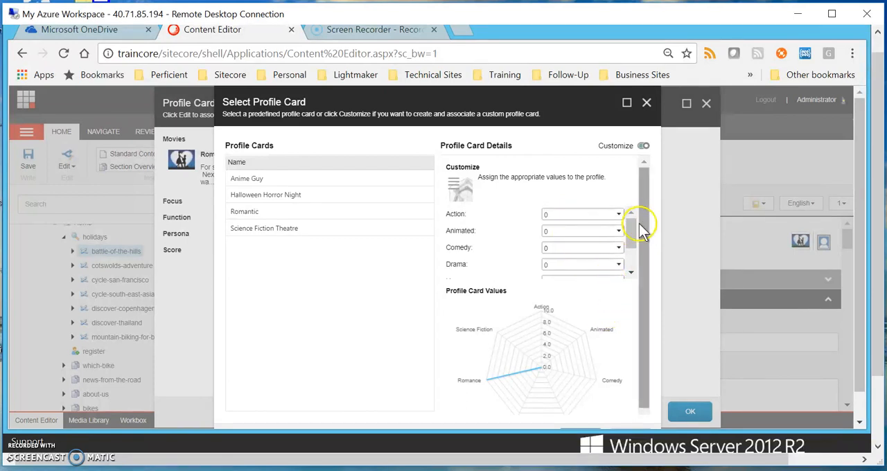
{"action": "left_click_drag", "start_coordinate": [633, 231], "coordinate": [637, 212]}
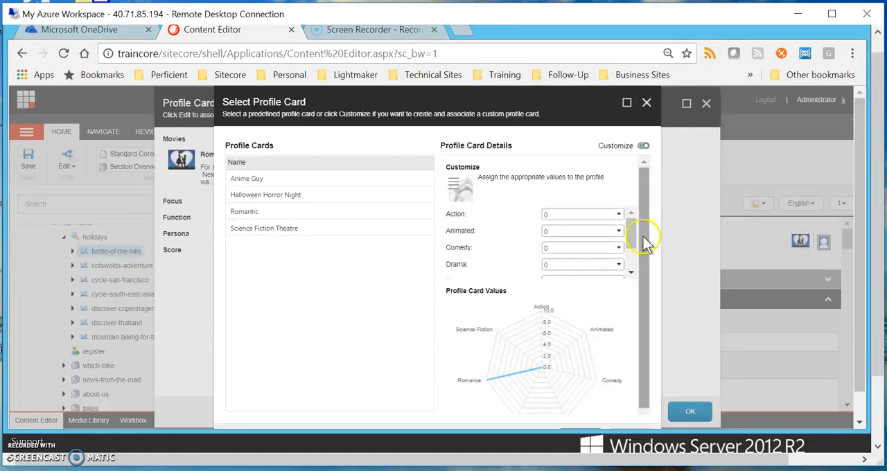
{"action": "mouse_move", "coordinate": [633, 234]}
{"action": "left_mouse_down"}
{"action": "mouse_move", "coordinate": [632, 260]}
{"action": "mouse_move", "coordinate": [630, 228]}
{"action": "left_mouse_up"}
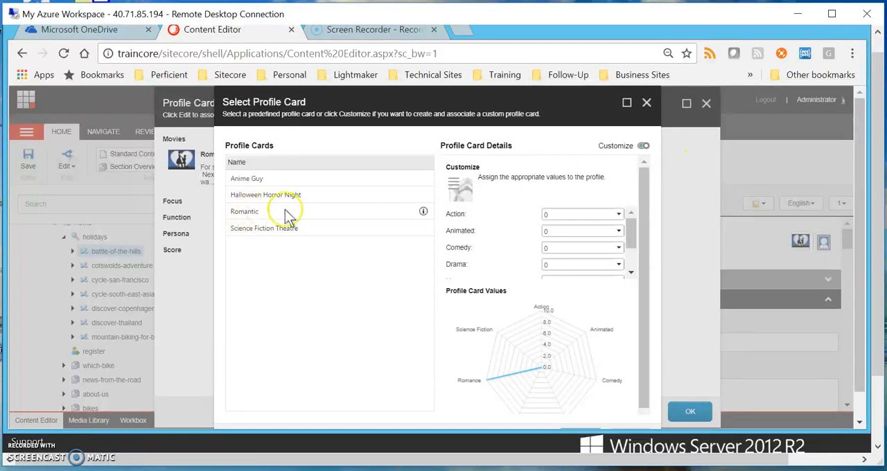
{"action": "left_click", "coordinate": [642, 148]}
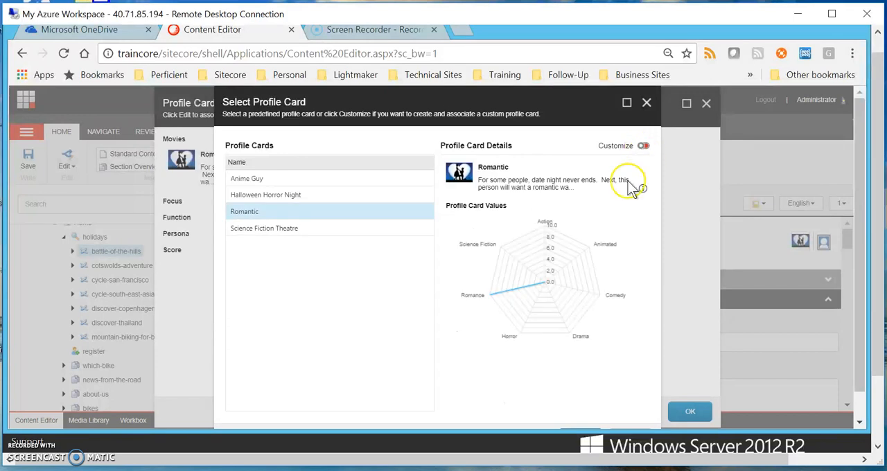
Keep Romantic as the Movies profile card of battle-of-the-hills, confirm the selection and close the item's profile cards.
{"action": "left_click", "coordinate": [284, 218]}
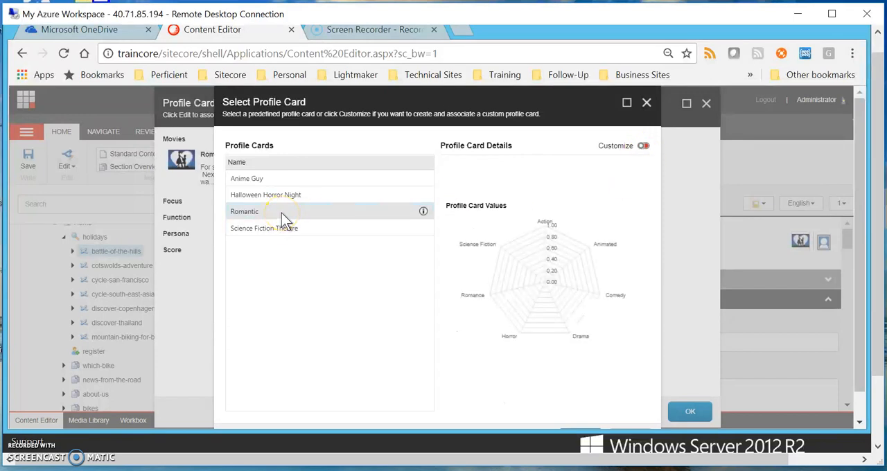
{"action": "left_click", "coordinate": [291, 212]}
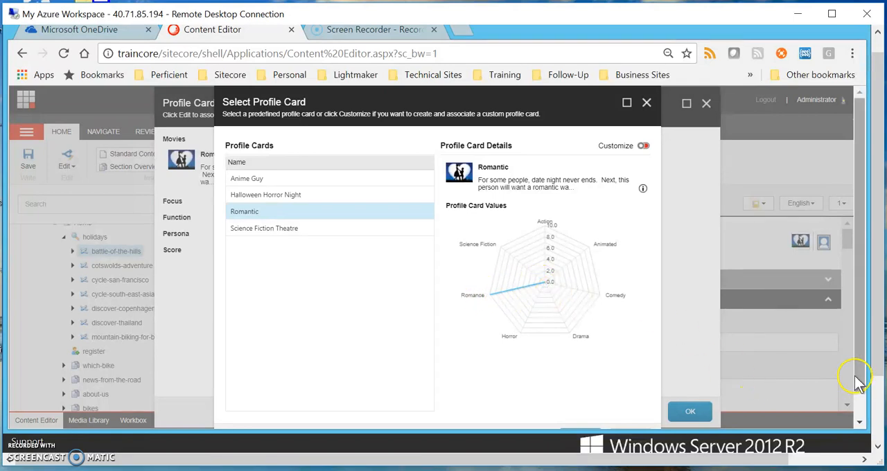
{"action": "scroll", "coordinate": [855, 376], "scroll_direction": "down", "scroll_amount": 1}
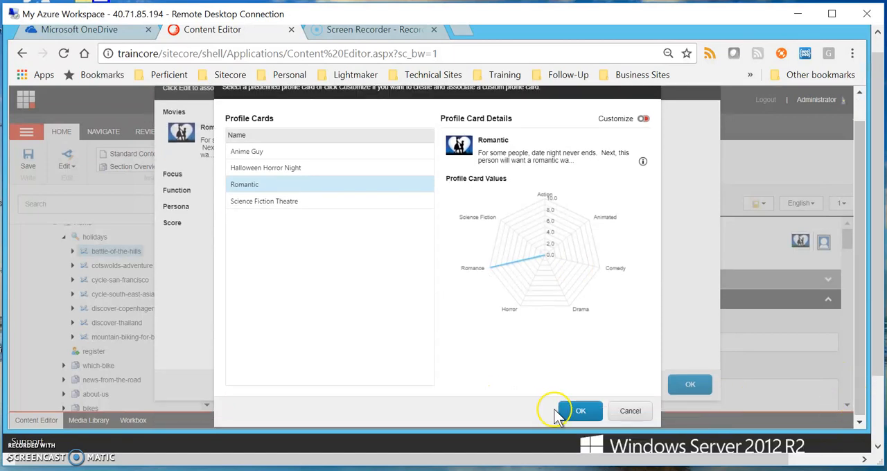
{"action": "left_click", "coordinate": [579, 412]}
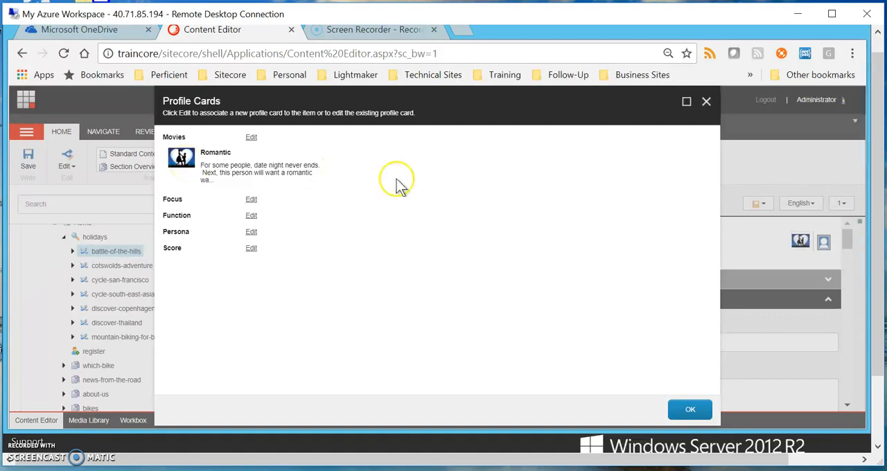
{"action": "left_click", "coordinate": [690, 411]}
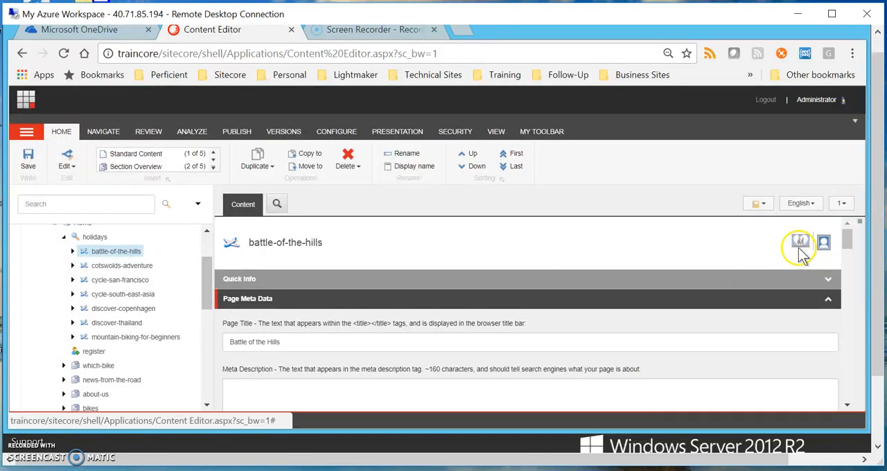
{"action": "mouse_move", "coordinate": [802, 253]}
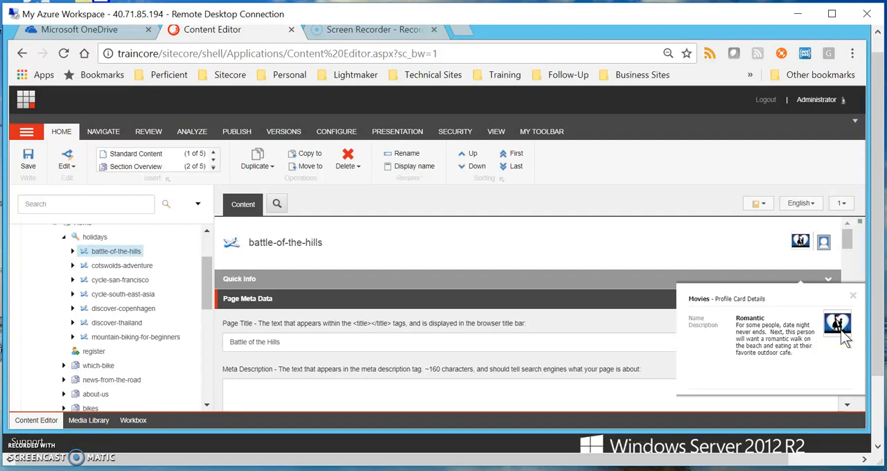
Return to the Launchpad and open the Marketing Control Panel.
{"action": "left_click", "coordinate": [26, 103]}
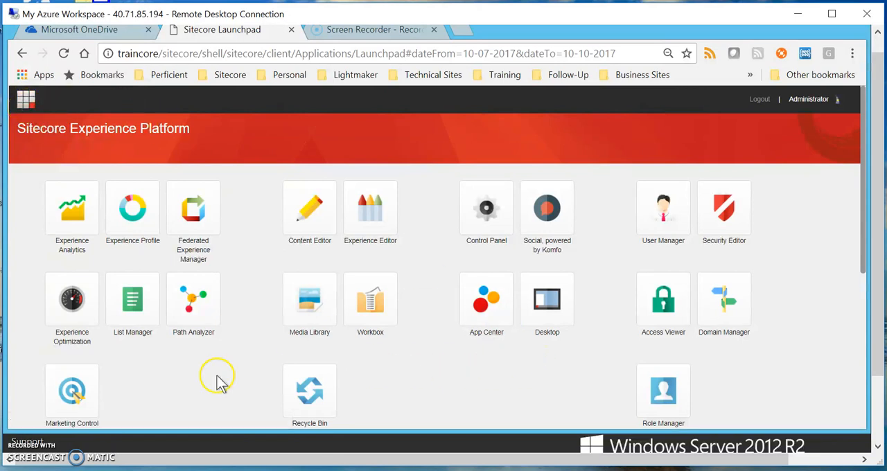
{"action": "scroll", "coordinate": [113, 391], "scroll_direction": "down", "scroll_amount": 1}
{"action": "left_click", "coordinate": [72, 322]}
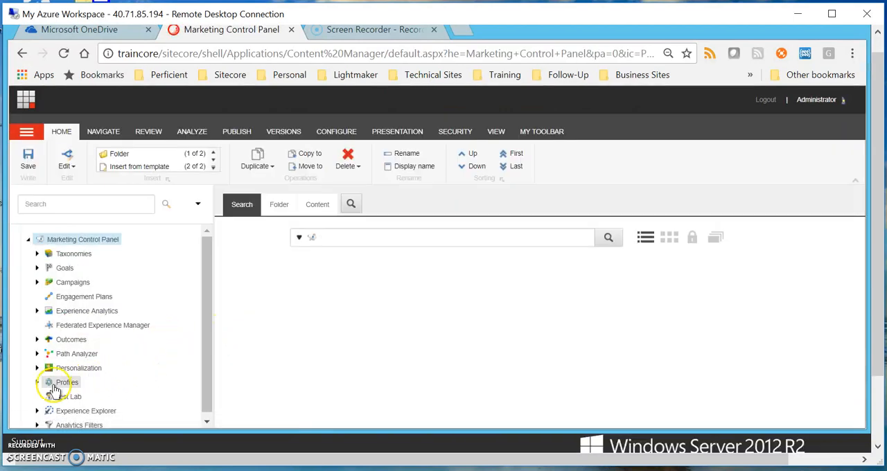
Expand Profiles, its Movies profile and the Profile Cards folder inside it to show the movie profile cards.
{"action": "left_click", "coordinate": [36, 382]}
{"action": "scroll", "coordinate": [206, 356], "scroll_direction": "down", "scroll_amount": 1}
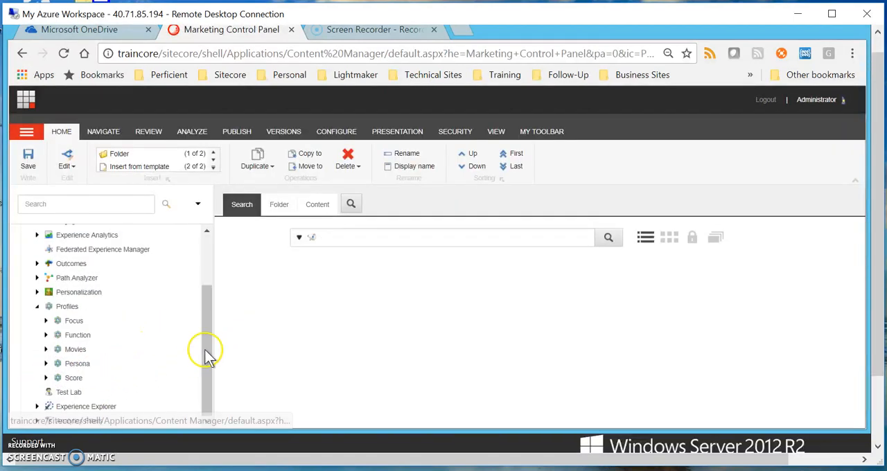
{"action": "left_click", "coordinate": [47, 350]}
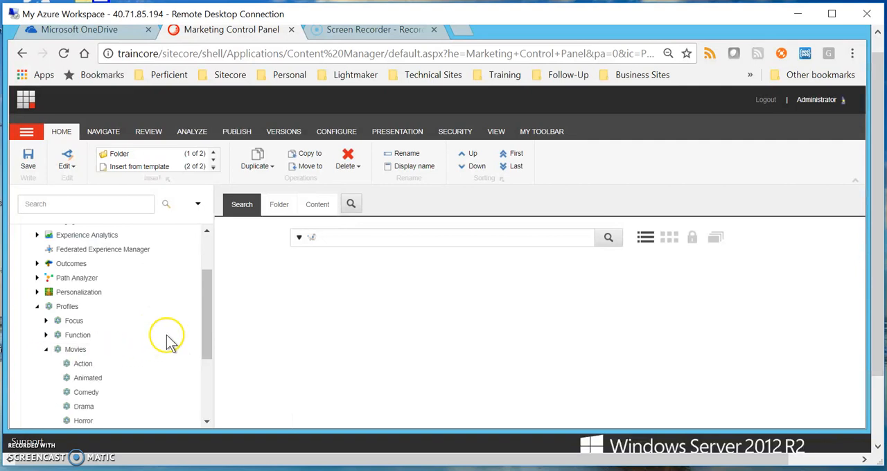
{"action": "scroll", "coordinate": [167, 340], "scroll_direction": "down", "scroll_amount": 2}
{"action": "scroll", "coordinate": [170, 334], "scroll_direction": "up", "scroll_amount": 1}
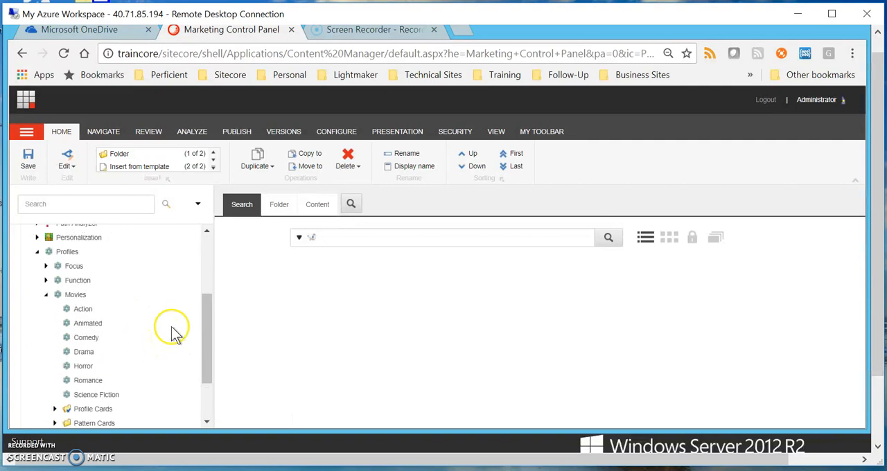
{"action": "left_click", "coordinate": [55, 408]}
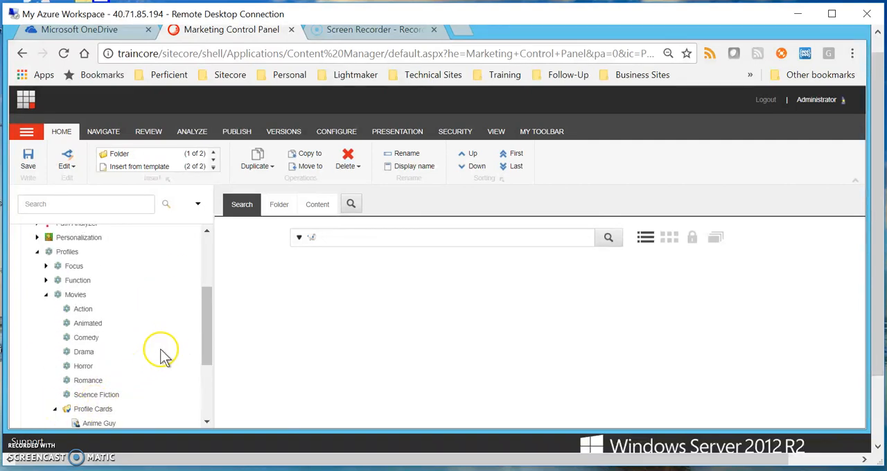
{"action": "scroll", "coordinate": [165, 355], "scroll_direction": "down", "scroll_amount": 1}
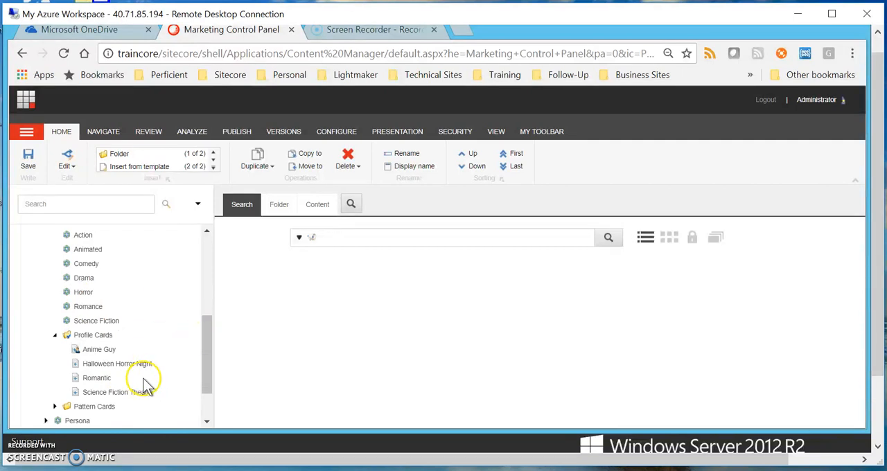
Open the Romantic profile card and examine its description, image and Profile Card Value settings for all genre keys.
{"action": "left_click", "coordinate": [97, 378]}
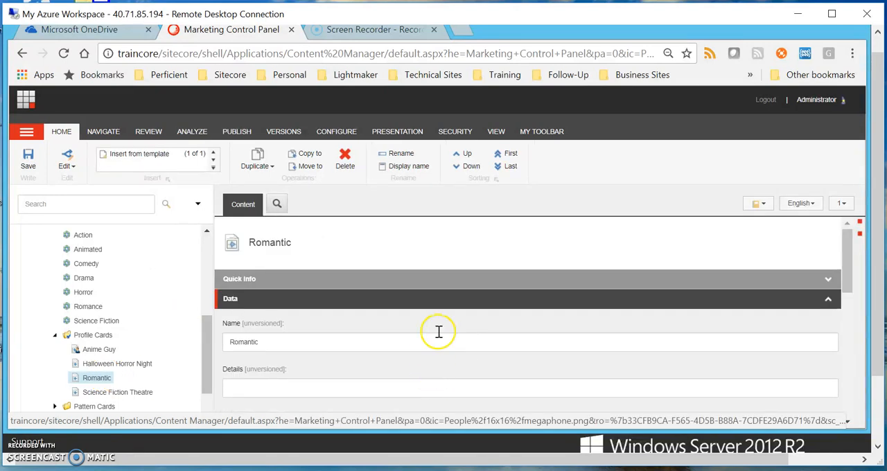
{"action": "scroll", "coordinate": [512, 315], "scroll_direction": "down", "scroll_amount": 1}
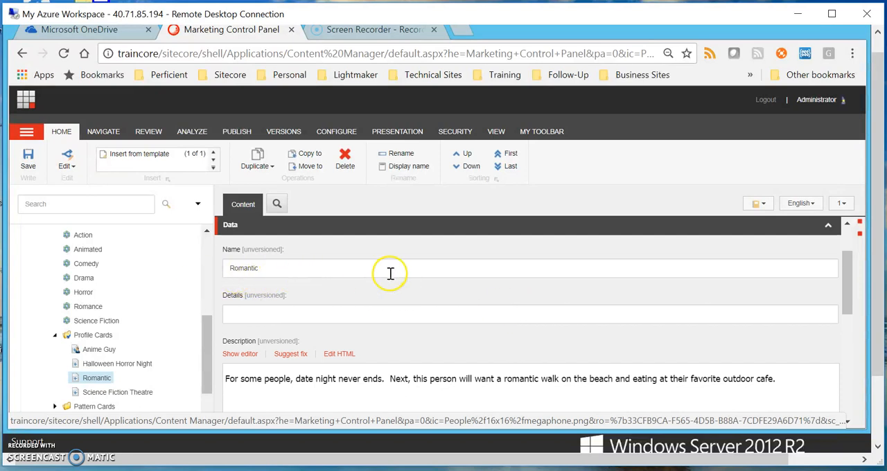
{"action": "scroll", "coordinate": [390, 275], "scroll_direction": "down", "scroll_amount": 1}
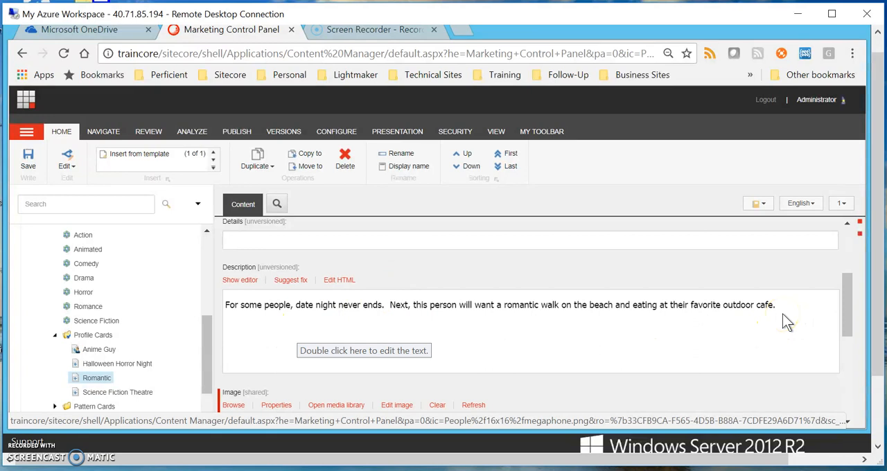
{"action": "scroll", "coordinate": [409, 333], "scroll_direction": "down", "scroll_amount": 3}
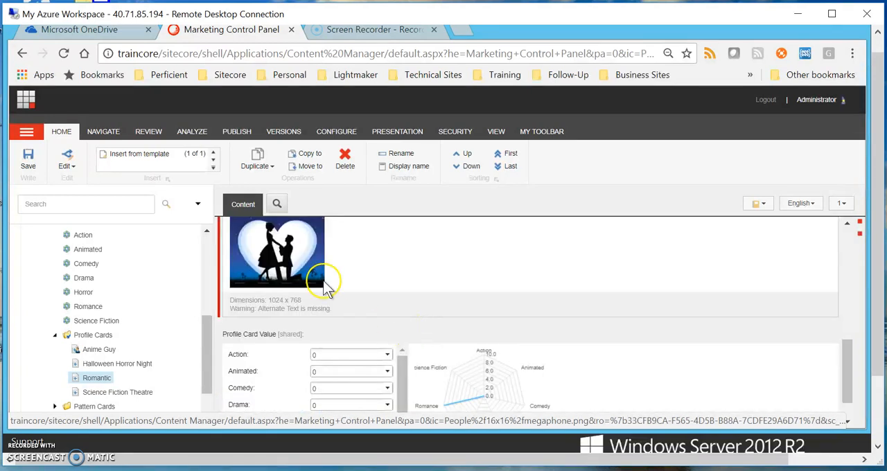
{"action": "scroll", "coordinate": [327, 284], "scroll_direction": "up", "scroll_amount": 1}
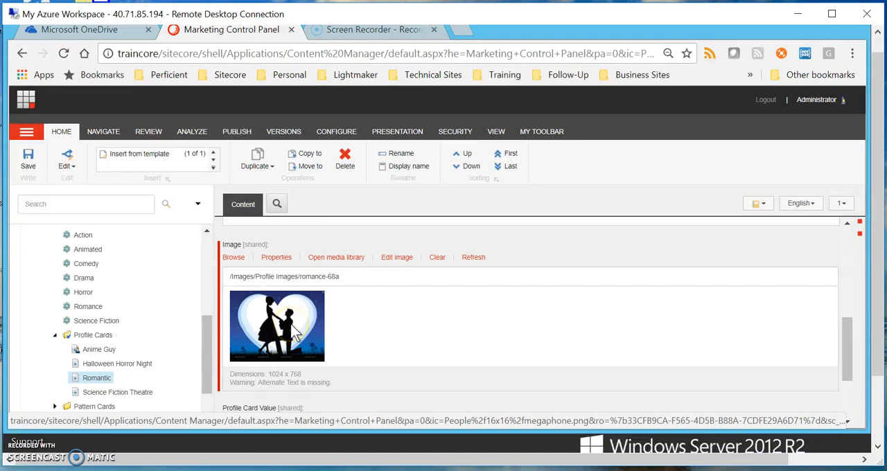
{"action": "scroll", "coordinate": [475, 323], "scroll_direction": "down", "scroll_amount": 2}
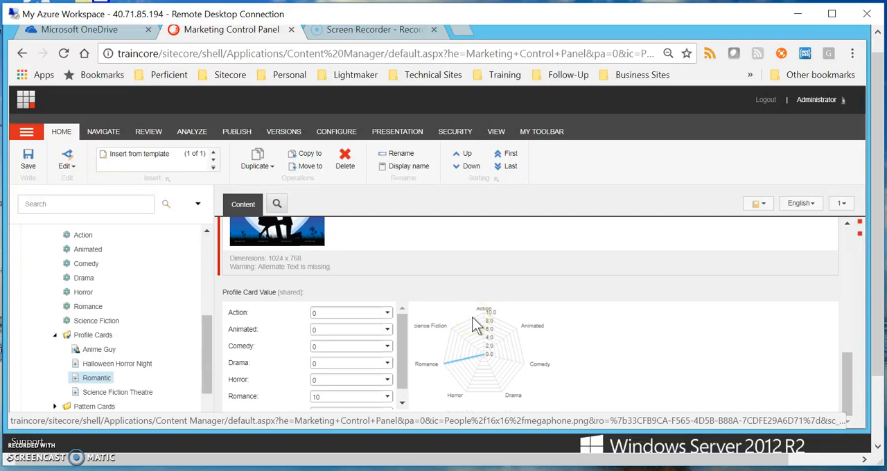
{"action": "left_click_drag", "start_coordinate": [406, 342], "coordinate": [406, 312]}
{"action": "left_click_drag", "start_coordinate": [405, 379], "coordinate": [403, 395]}
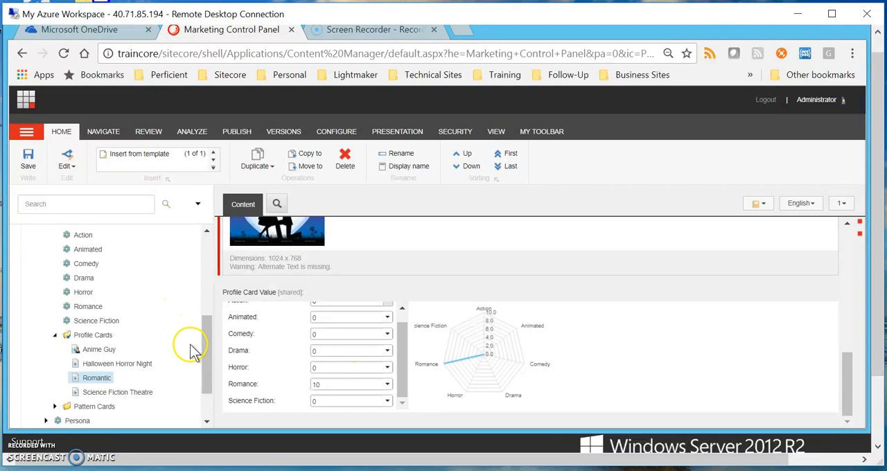
Open the Anime Guy profile card and look through its persona fields, from Name and Title down to Environment.
{"action": "left_click", "coordinate": [100, 351]}
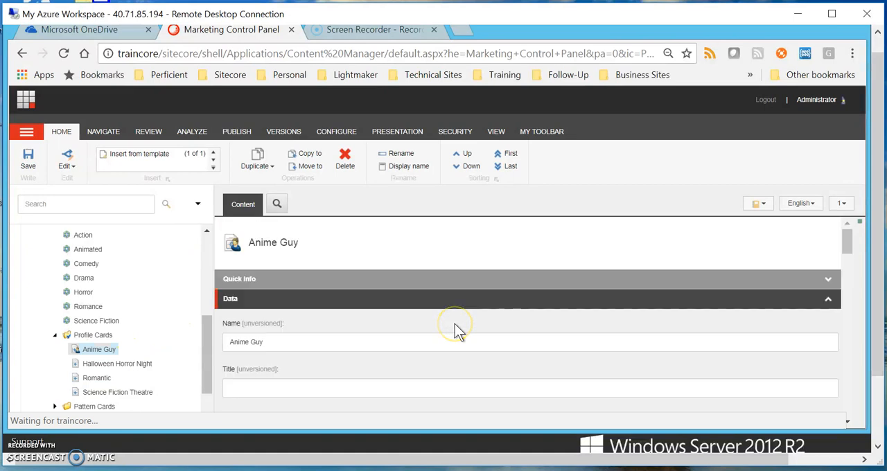
{"action": "scroll", "coordinate": [455, 322], "scroll_direction": "down", "scroll_amount": 2}
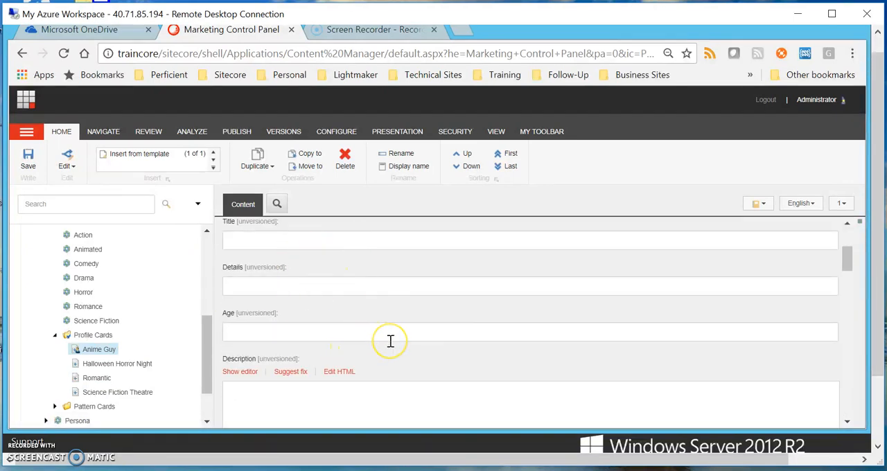
{"action": "scroll", "coordinate": [390, 341], "scroll_direction": "down", "scroll_amount": 4}
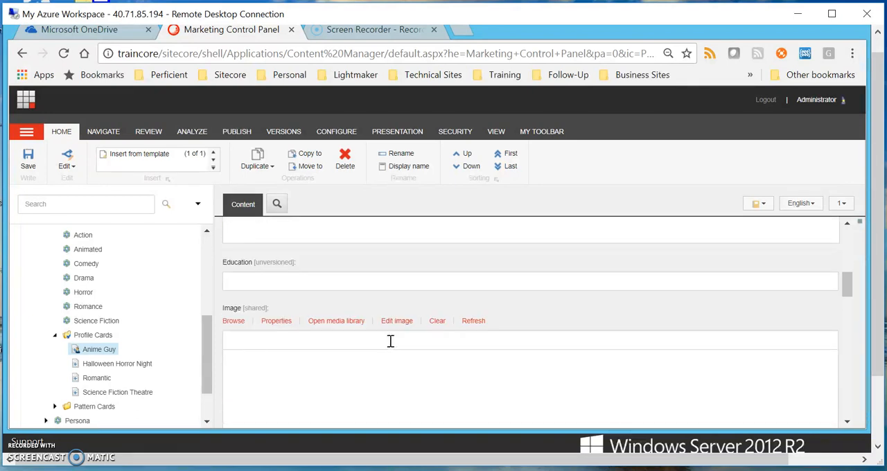
{"action": "scroll", "coordinate": [390, 341], "scroll_direction": "down", "scroll_amount": 6}
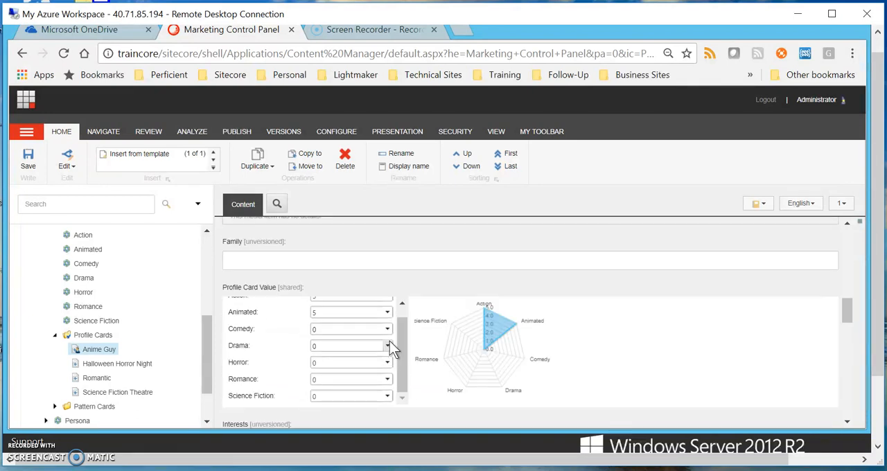
{"action": "scroll", "coordinate": [389, 346], "scroll_direction": "up", "scroll_amount": 1}
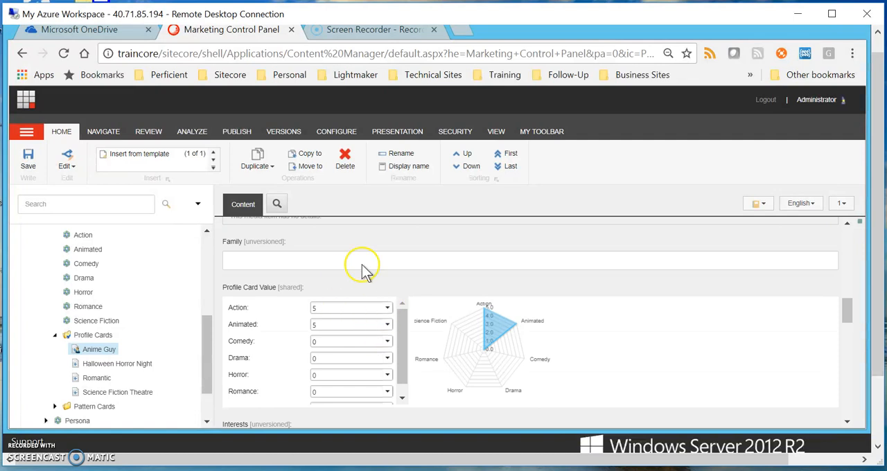
{"action": "scroll", "coordinate": [656, 358], "scroll_direction": "down", "scroll_amount": 1}
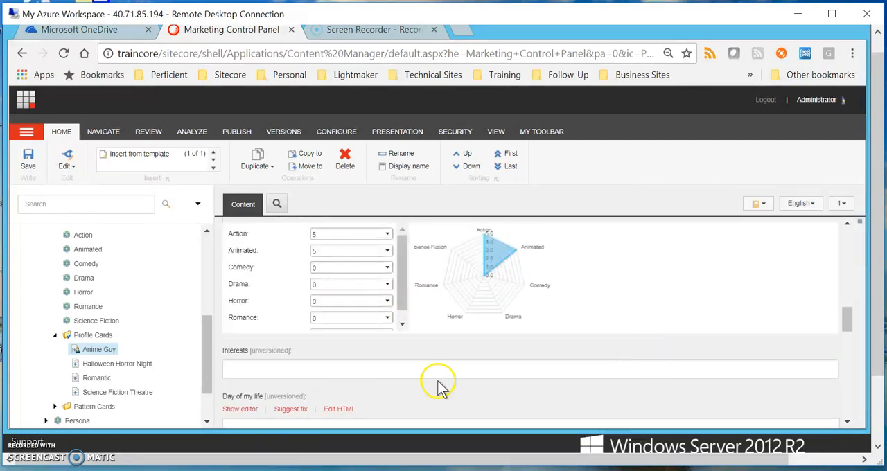
{"action": "scroll", "coordinate": [438, 386], "scroll_direction": "down", "scroll_amount": 1}
{"action": "scroll", "coordinate": [400, 381], "scroll_direction": "down", "scroll_amount": 1}
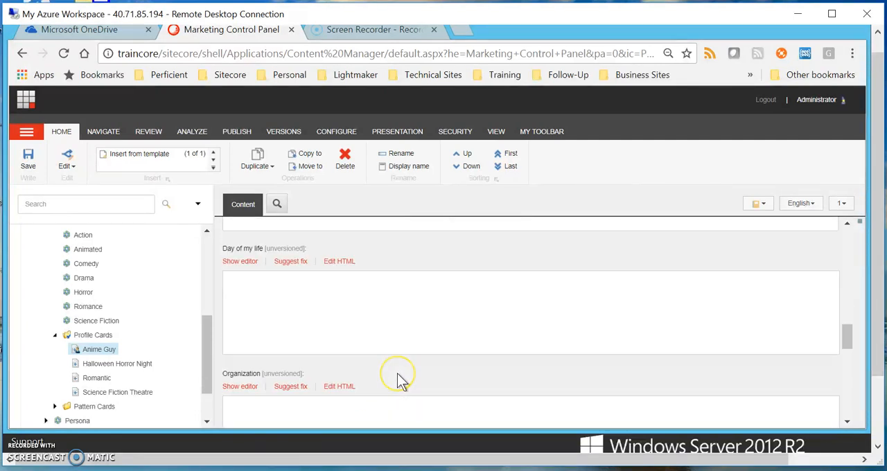
{"action": "scroll", "coordinate": [398, 378], "scroll_direction": "down", "scroll_amount": 1}
{"action": "scroll", "coordinate": [398, 377], "scroll_direction": "down", "scroll_amount": 1}
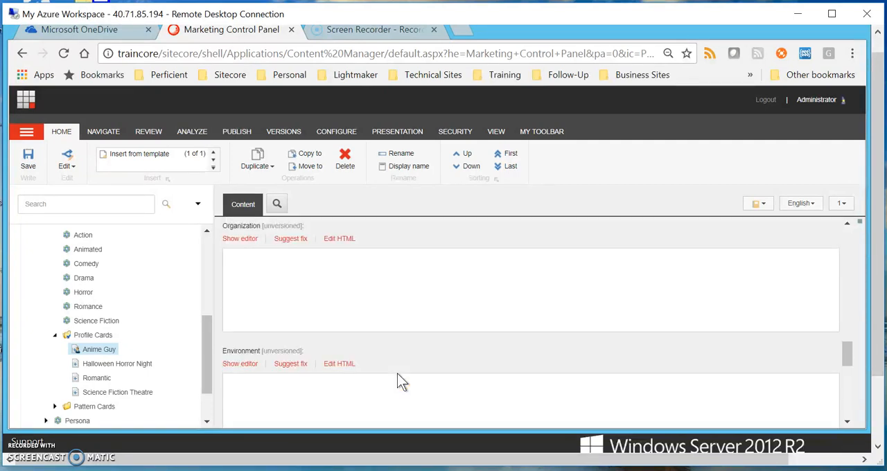
{"action": "scroll", "coordinate": [398, 378], "scroll_direction": "down", "scroll_amount": 1}
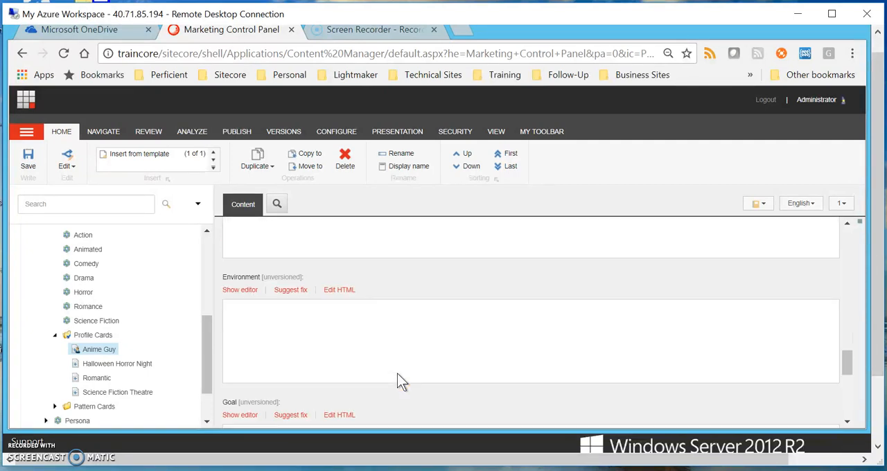
Go back to the Anime Guy card's Profile Card Value field and examine its genre key values and chart.
{"action": "left_click", "coordinate": [400, 359]}
{"action": "scroll", "coordinate": [402, 354], "scroll_direction": "up", "scroll_amount": 4}
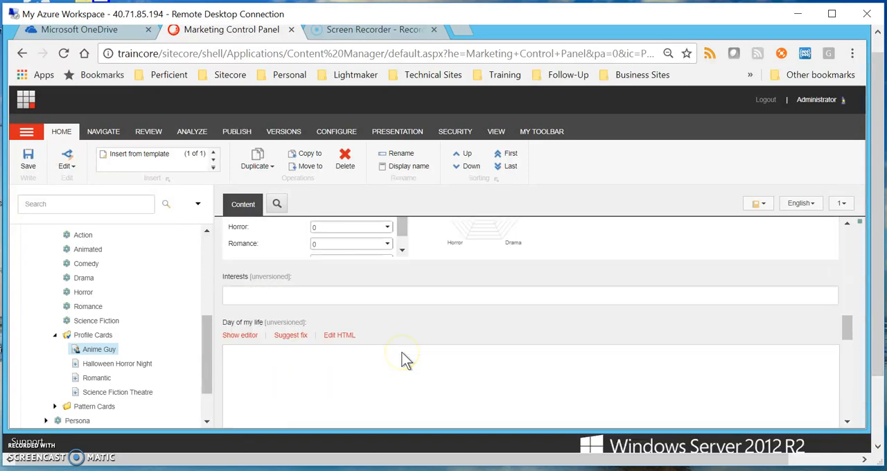
{"action": "scroll", "coordinate": [401, 353], "scroll_direction": "up", "scroll_amount": 2}
{"action": "left_click", "coordinate": [362, 325]}
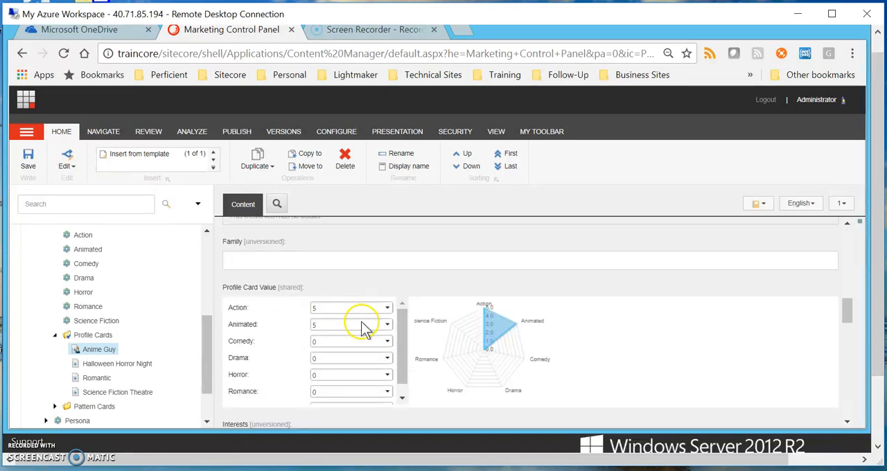
{"action": "left_click_drag", "start_coordinate": [404, 356], "coordinate": [402, 389]}
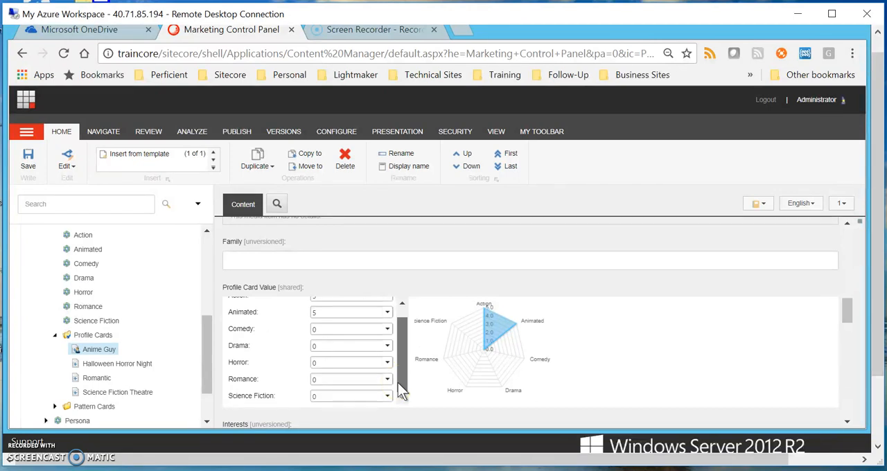
{"action": "scroll", "coordinate": [402, 362], "scroll_direction": "up", "scroll_amount": 1}
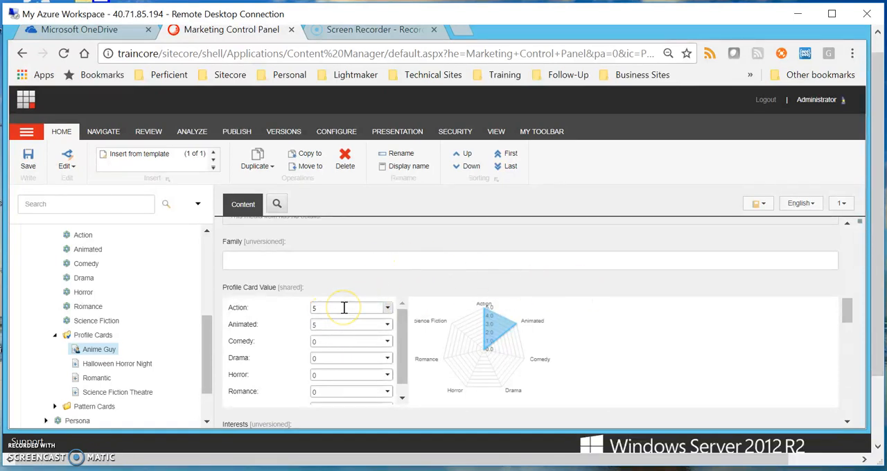
{"action": "scroll", "coordinate": [753, 298], "scroll_direction": "up", "scroll_amount": 10}
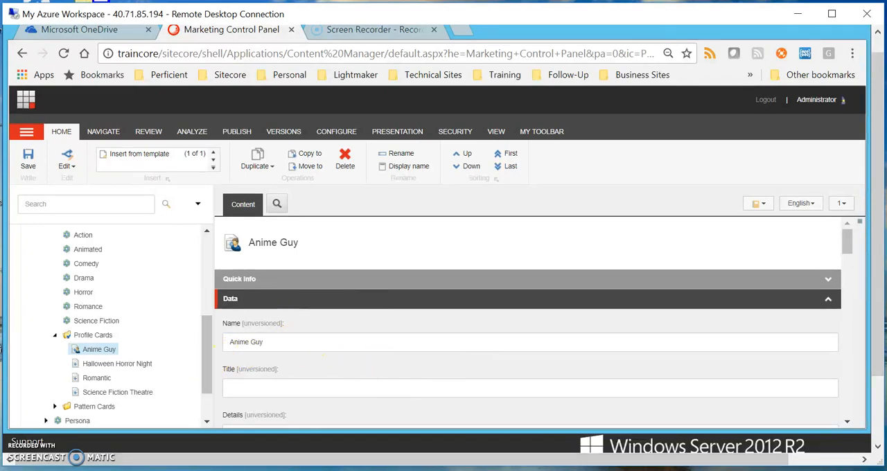
Switch to the PowerPoint presentation and start the slide show from the Profiling Example slide.
{"action": "left_click", "coordinate": [520, 470]}
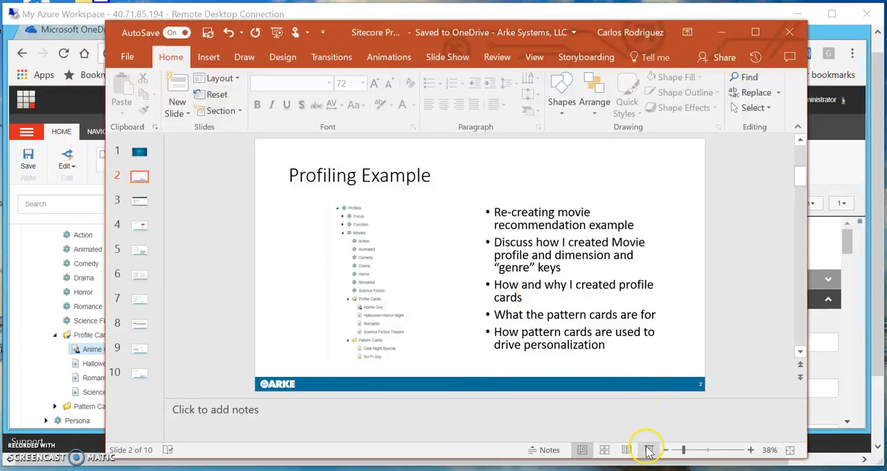
{"action": "left_click", "coordinate": [649, 457]}
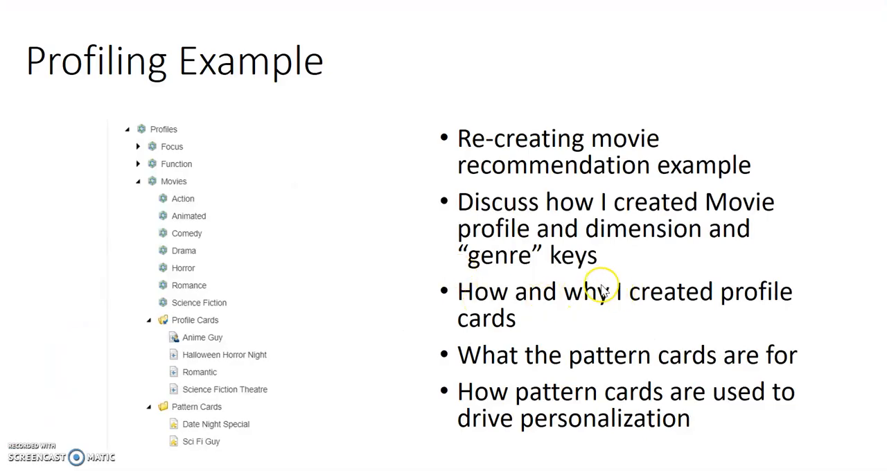